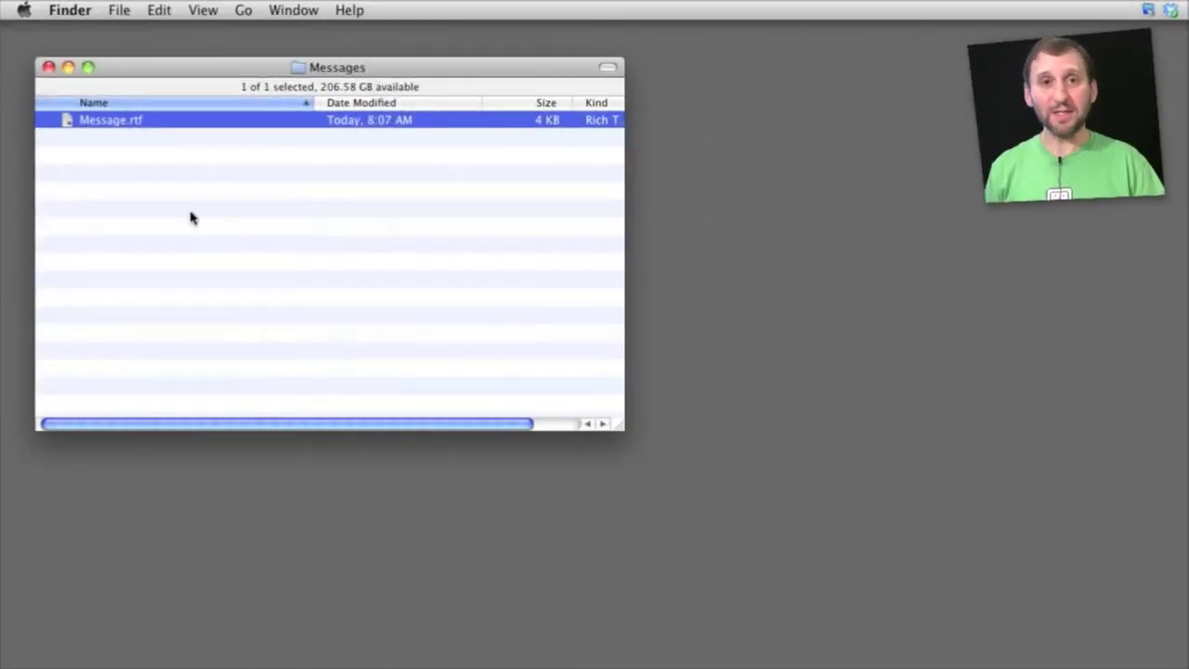
Open Message.rtf to view the While You Were Out form, and close it
{"action": "double_click", "coordinate": [66, 125]}
{"action": "left_click_drag", "start_coordinate": [336, 79], "coordinate": [291, 17]}
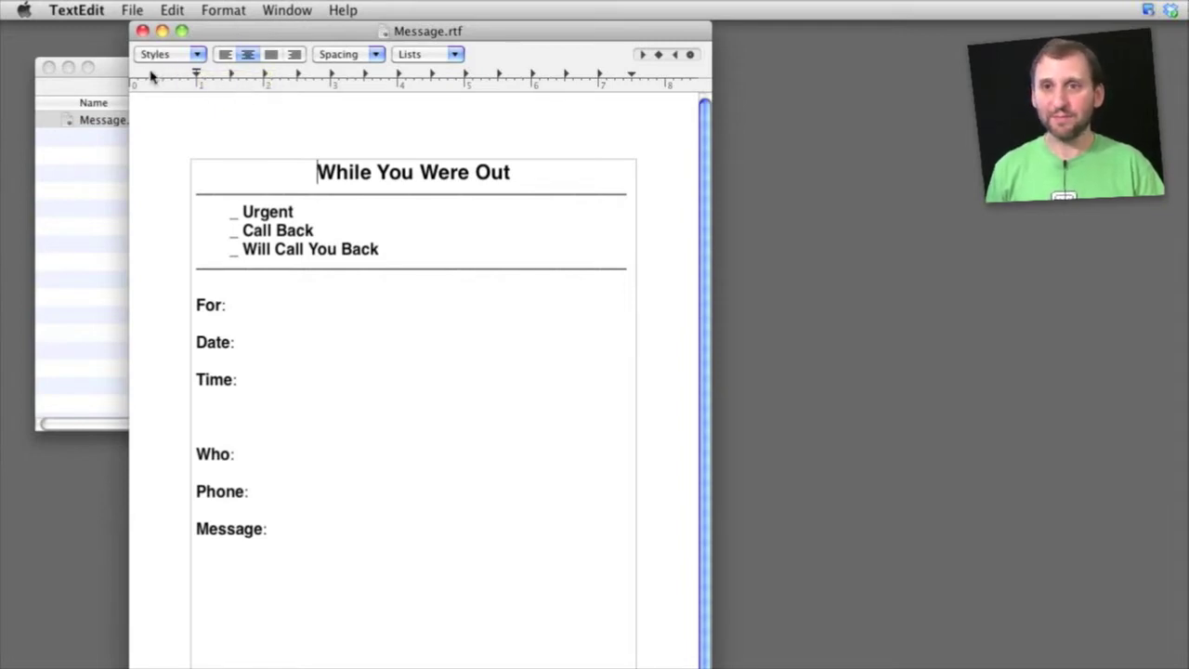
{"action": "left_click", "coordinate": [141, 32]}
Turn on the Stationery pad option in the file info of Message.rtf
{"action": "left_click", "coordinate": [98, 122]}
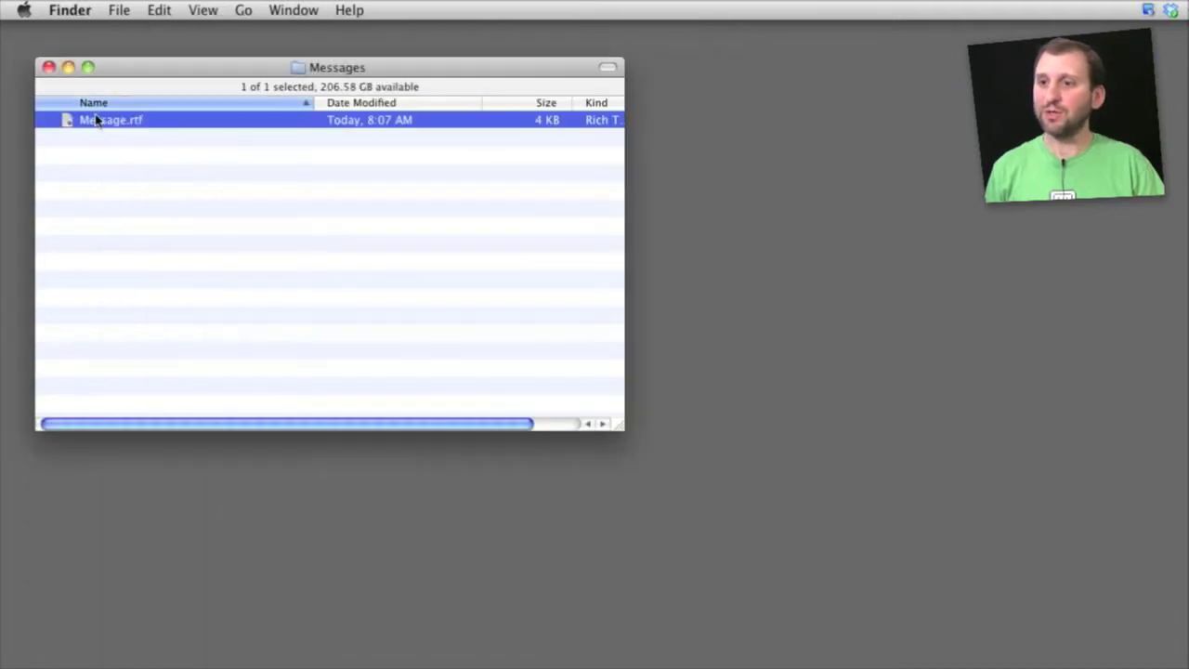
{"action": "key", "text": "super+i"}
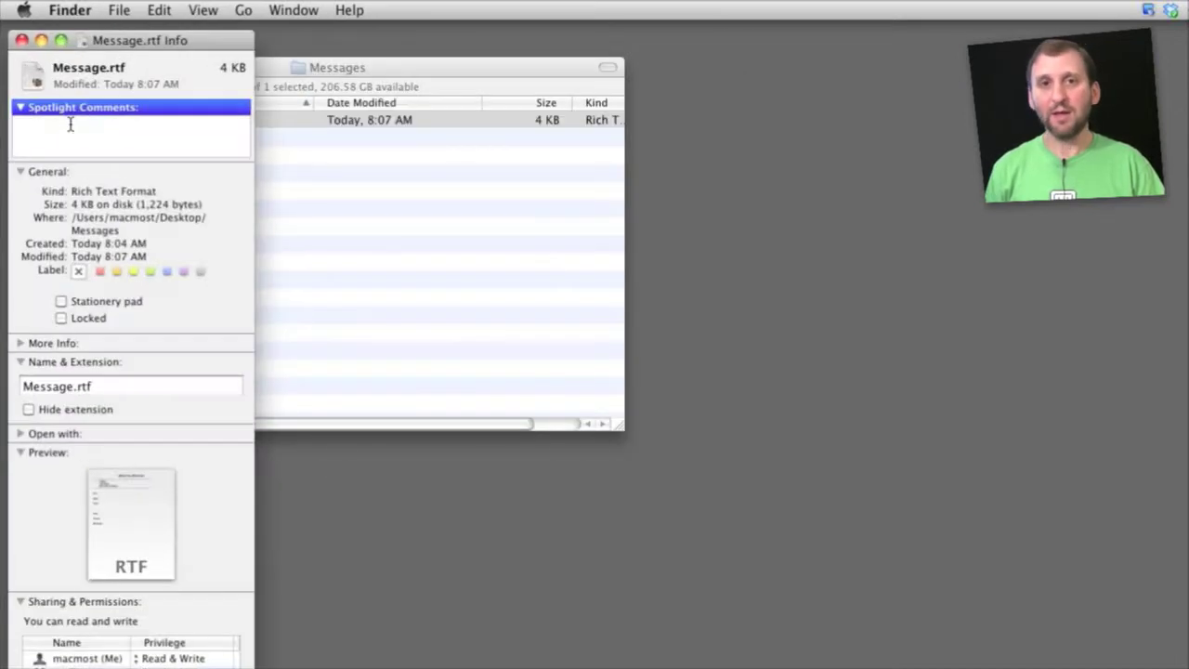
{"action": "left_click_drag", "start_coordinate": [160, 45], "coordinate": [165, 37]}
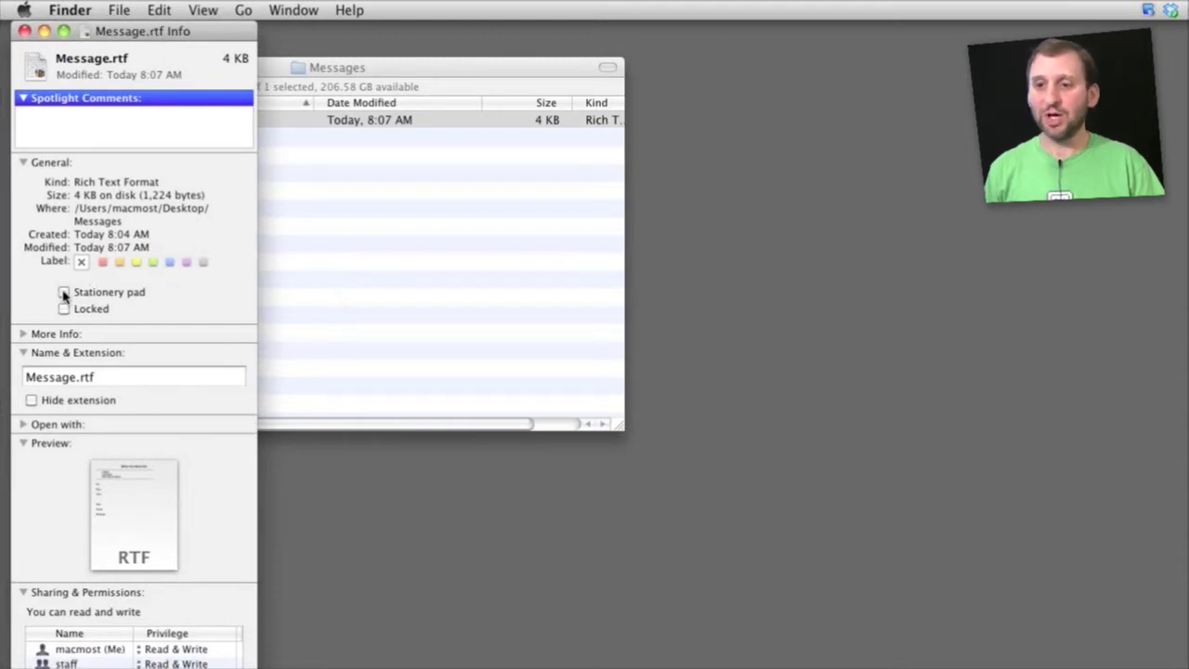
{"action": "key", "text": "super+w"}
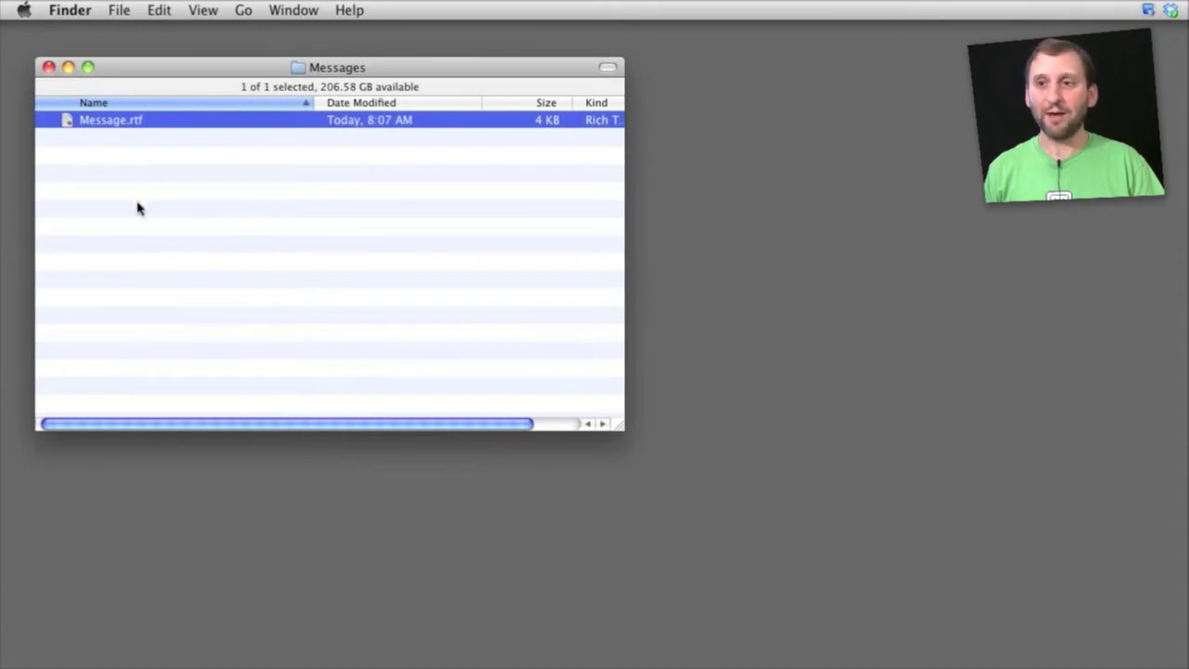
Create a copy from the Message.rtf stationery, enter "Me" after For:, and save and close it
{"action": "double_click", "coordinate": [66, 122]}
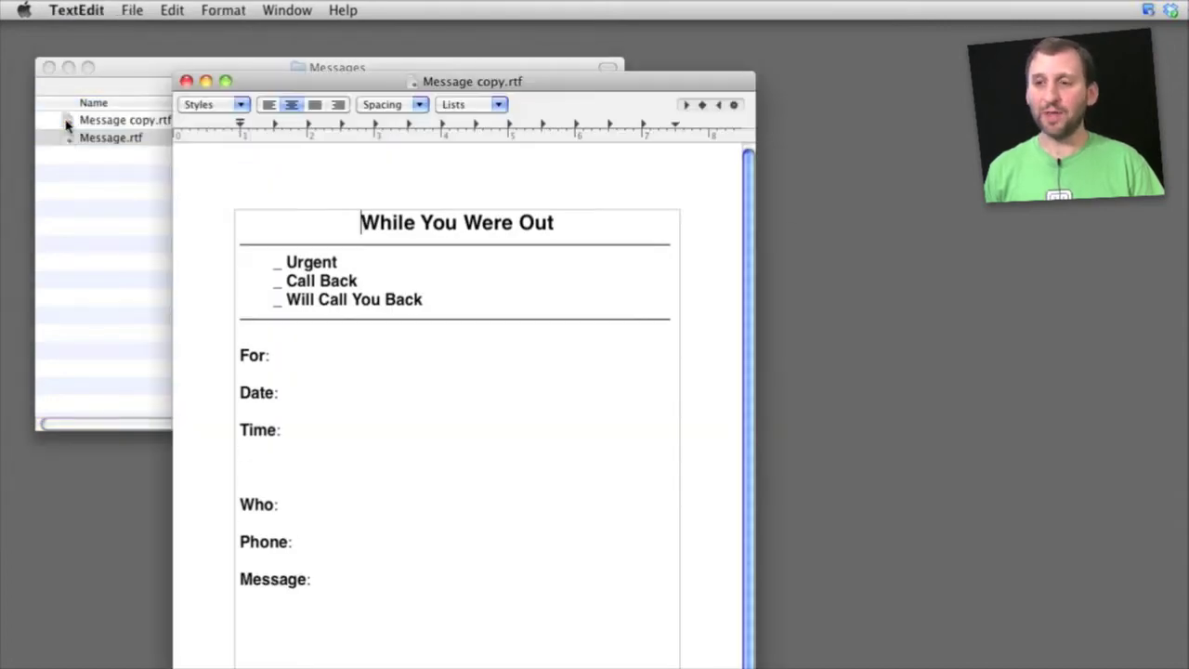
{"action": "left_click_drag", "start_coordinate": [264, 87], "coordinate": [424, 61]}
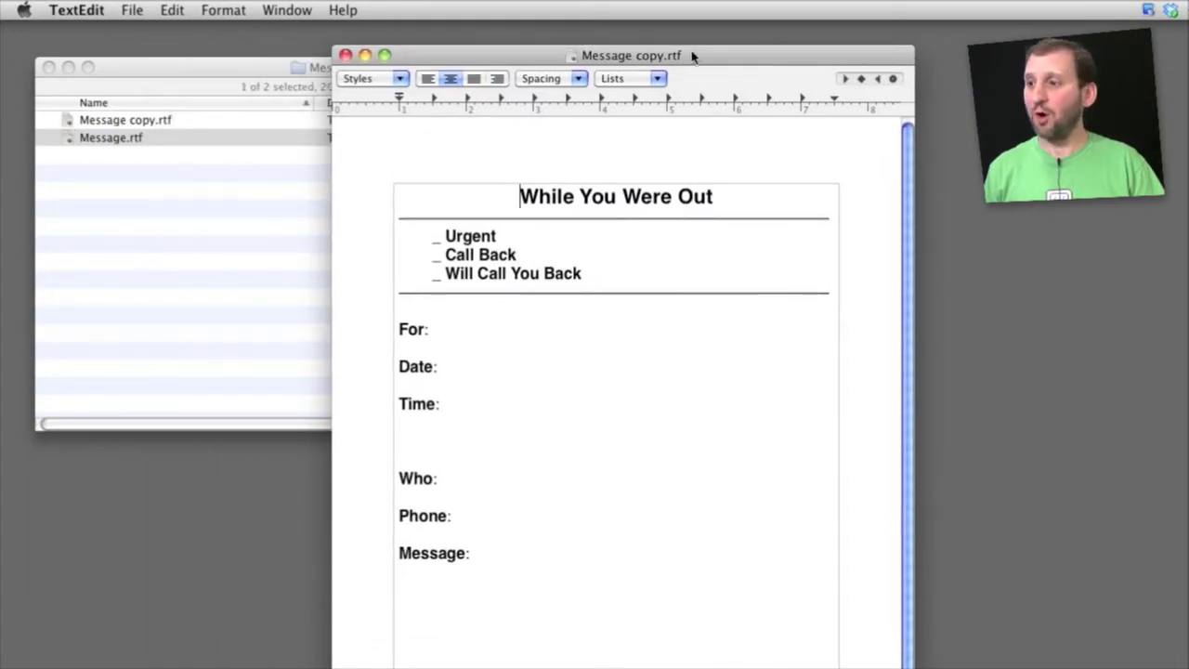
{"action": "left_click_drag", "start_coordinate": [691, 54], "coordinate": [670, 29]}
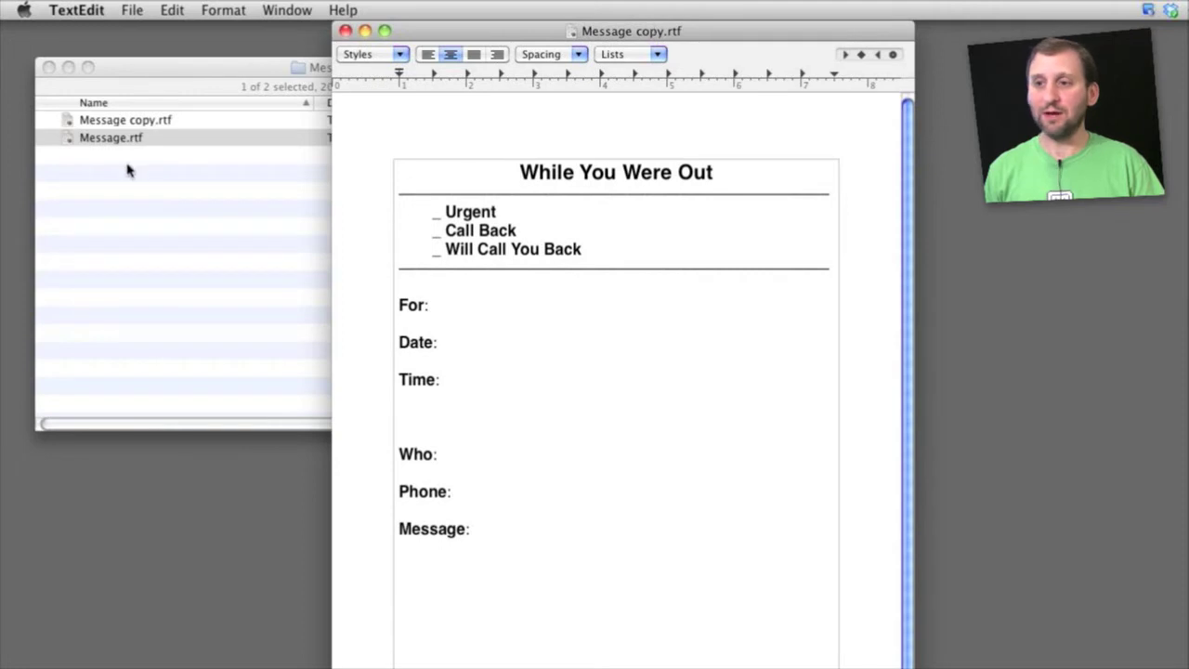
{"action": "left_click", "coordinate": [491, 308]}
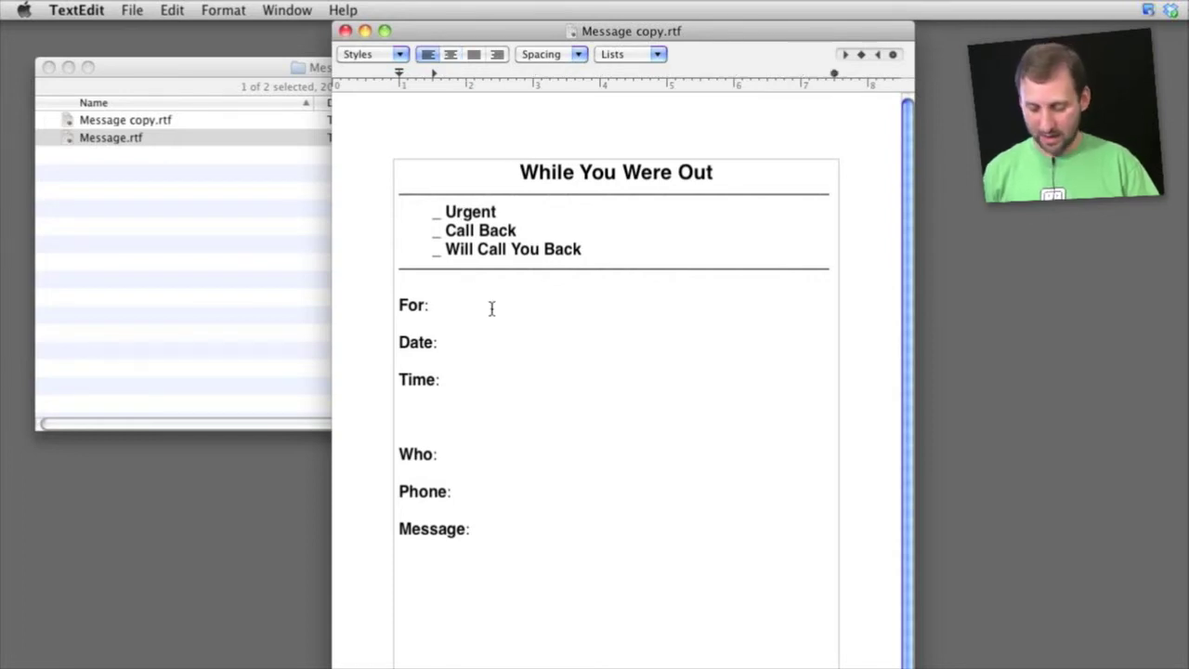
{"action": "type", "text": "Me"}
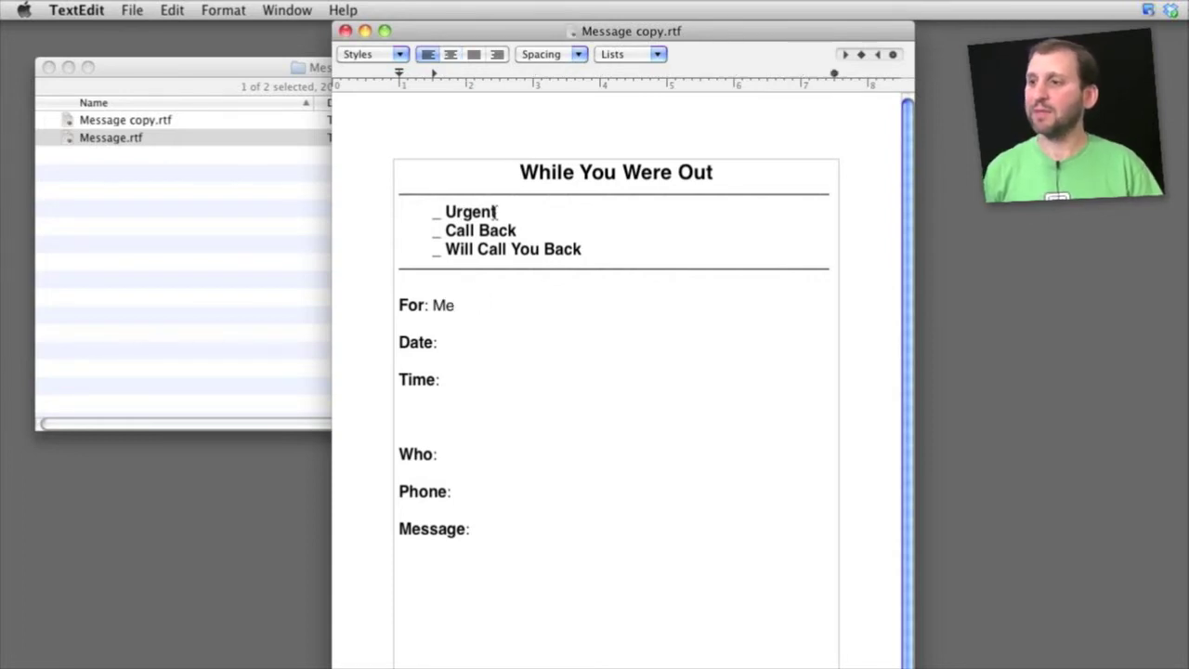
{"action": "key", "text": "super+w"}
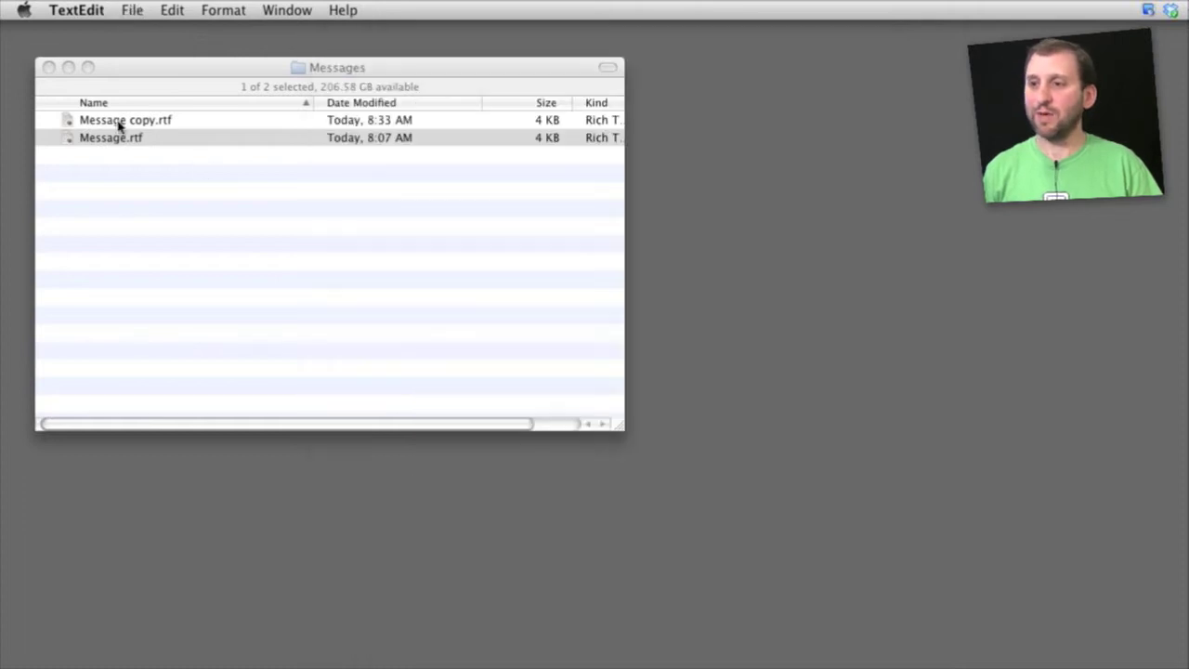
Compare the Stationery pad setting in the file info of Message.rtf and Message copy.rtf
{"action": "left_click", "coordinate": [113, 140]}
{"action": "key", "text": "super+i"}
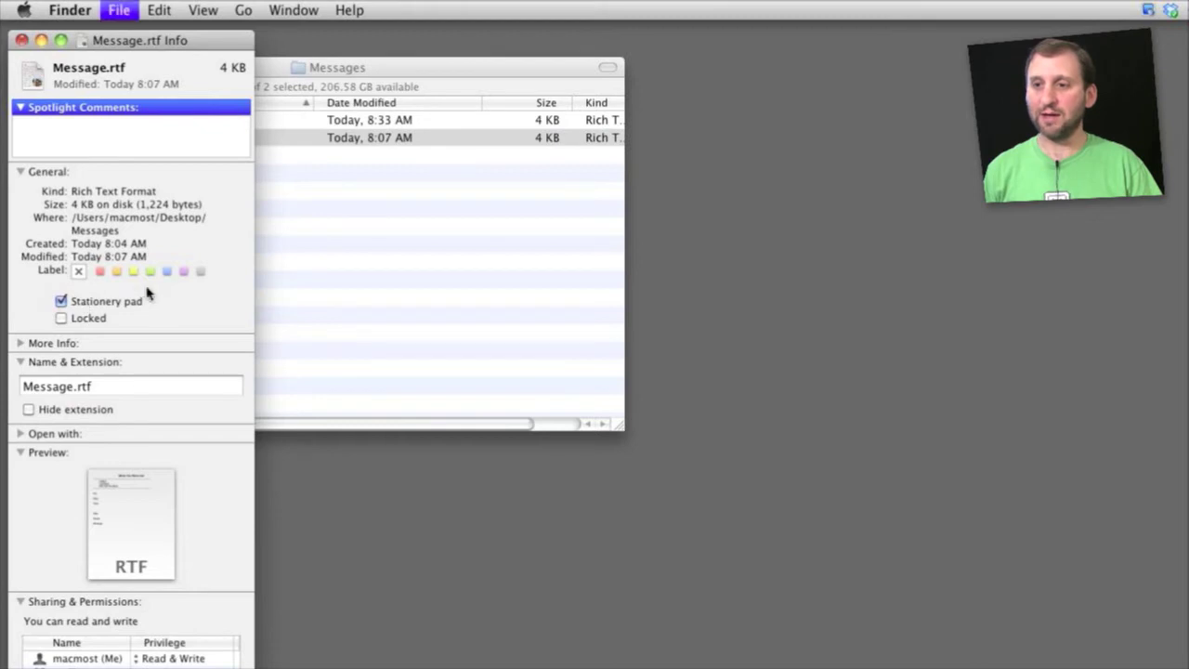
{"action": "key", "text": "super+w"}
{"action": "left_click", "coordinate": [145, 120]}
{"action": "key", "text": "super+i"}
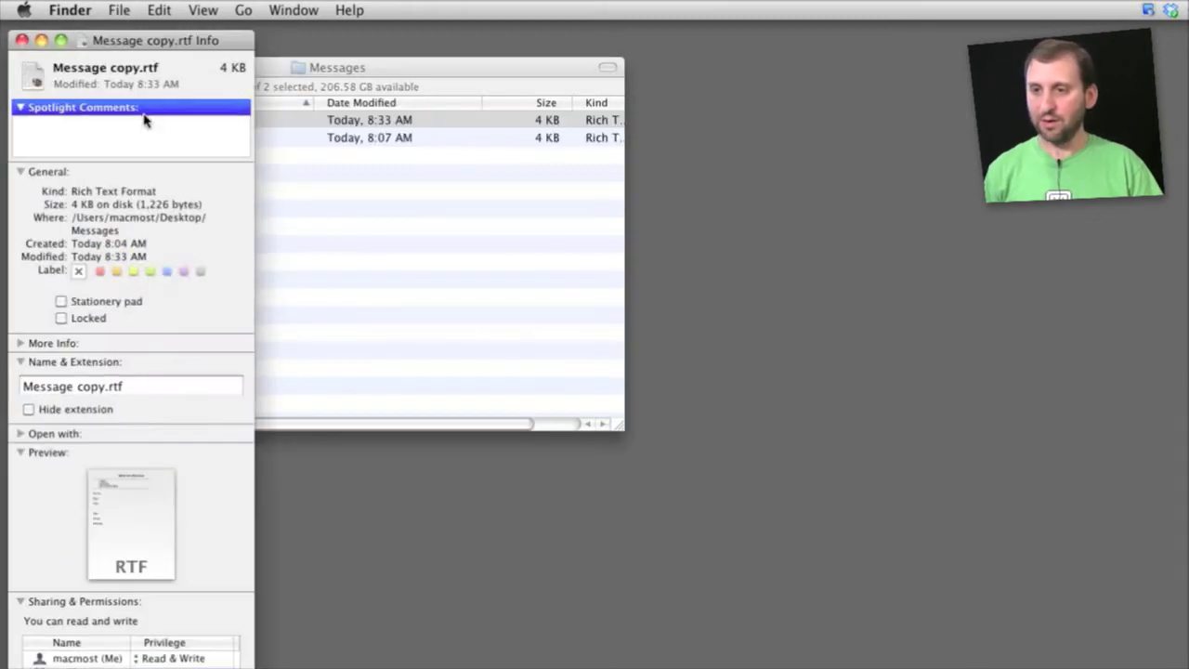
{"action": "key", "text": "super+w"}
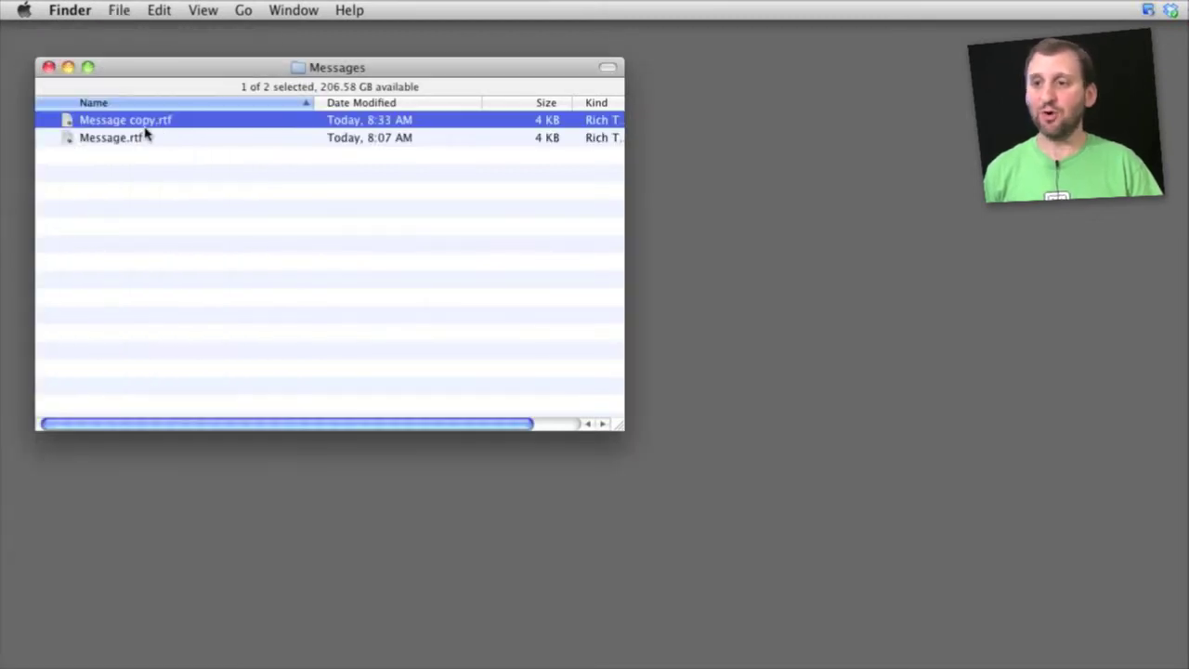
Check the For: entry in Message copy.rtf, and rename the file as MessageForMe.rtf
{"action": "double_click", "coordinate": [115, 121]}
{"action": "left_click_drag", "start_coordinate": [272, 355], "coordinate": [308, 354]}
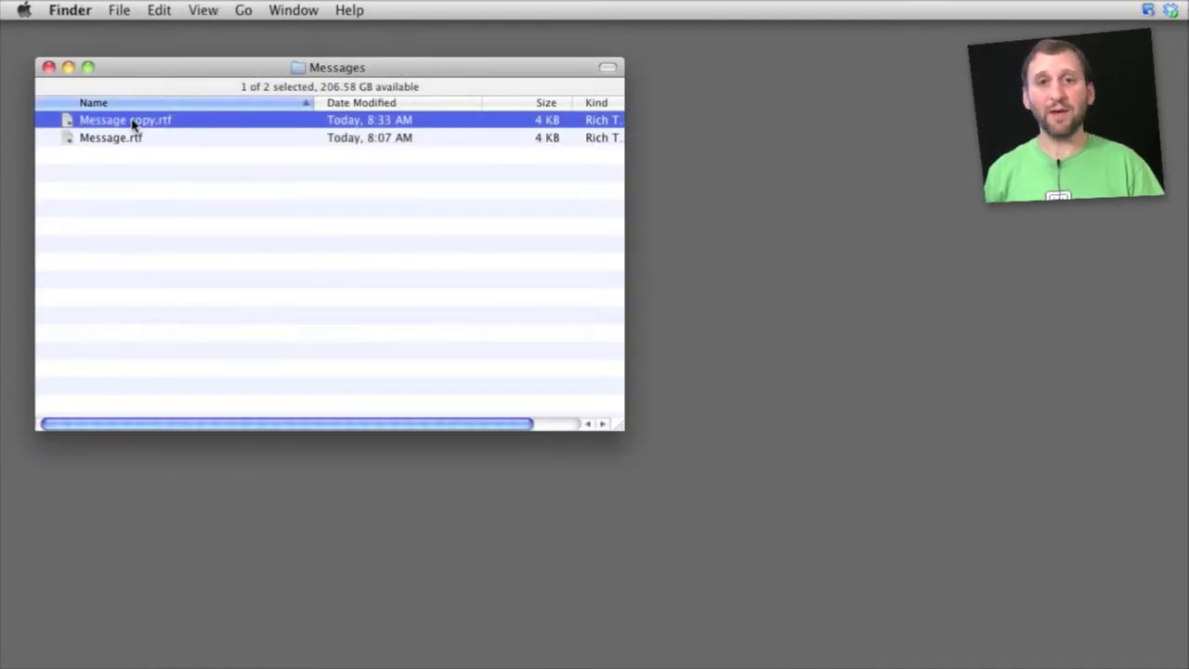
{"action": "left_click", "coordinate": [132, 122]}
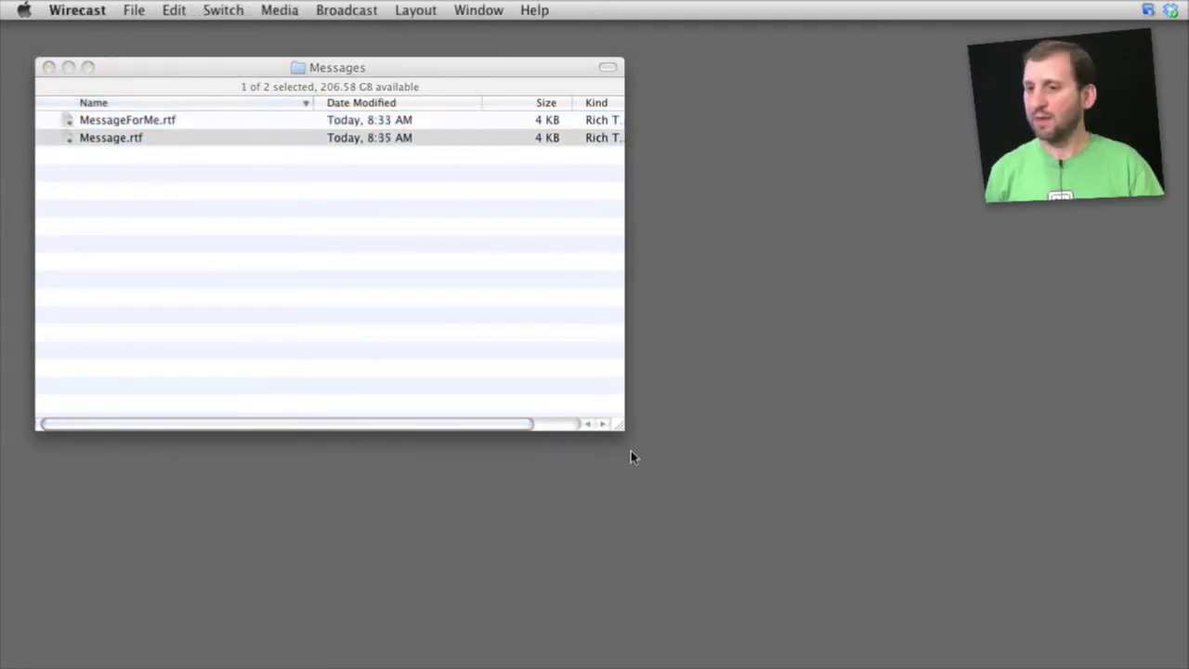
Turn off the Stationery pad option in the file info of Message.rtf
{"action": "left_click", "coordinate": [332, 300]}
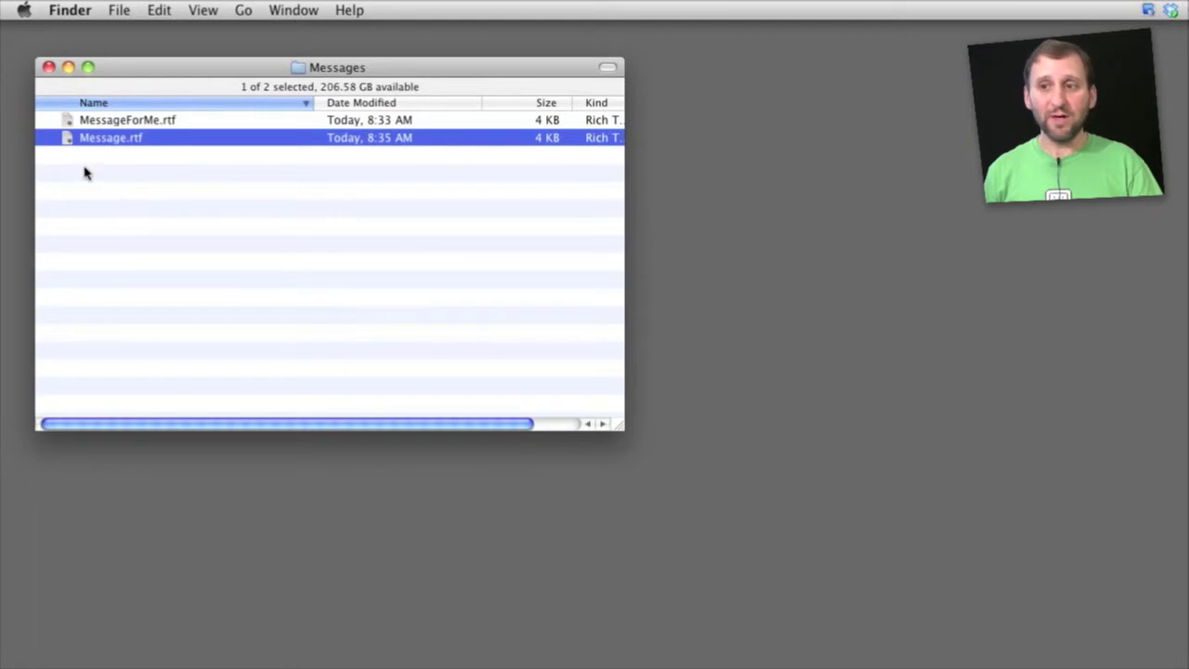
{"action": "key", "text": "super+i"}
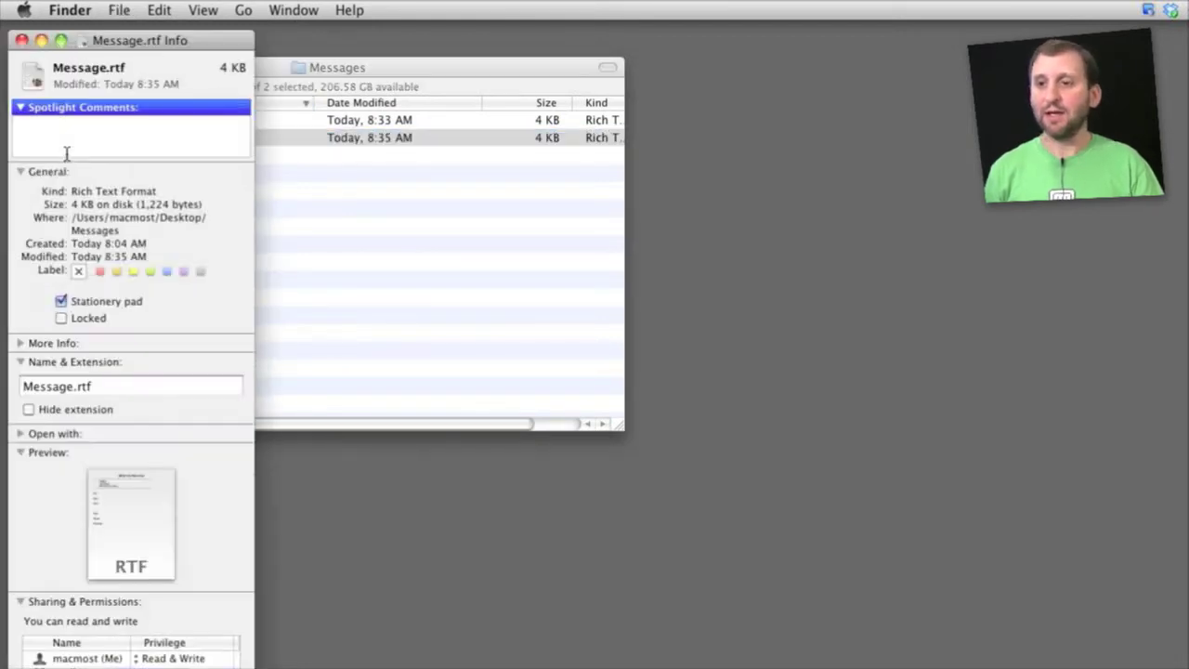
{"action": "key", "text": "super+w"}
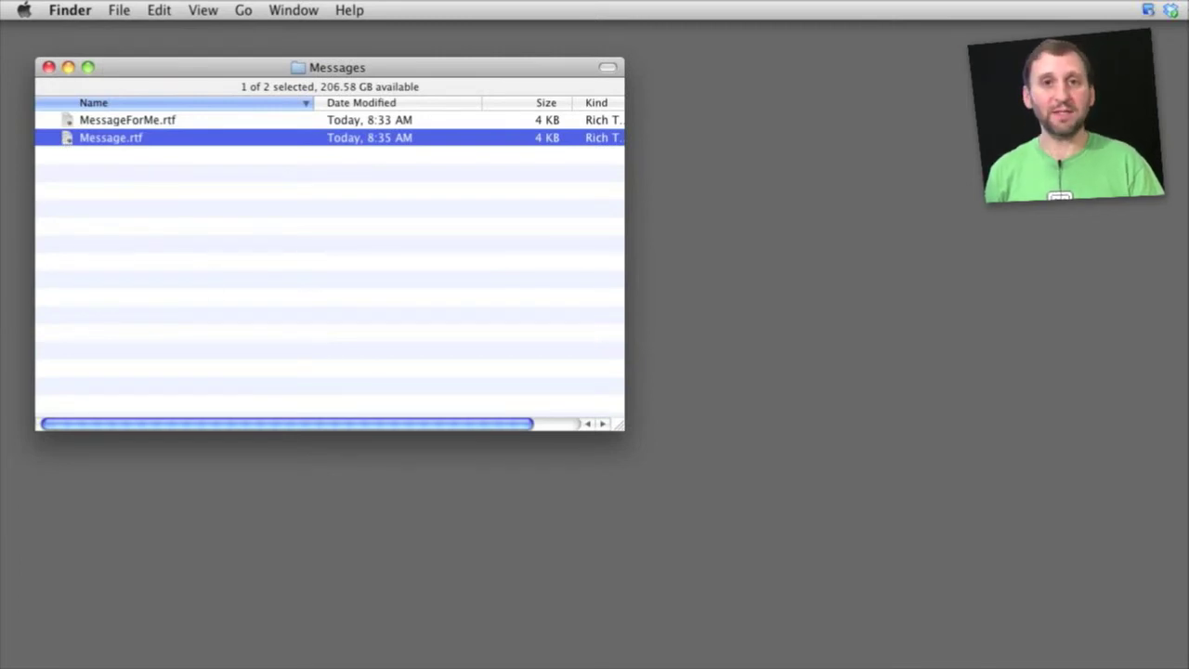
Open the original Message.rtf, change the For: label to "Message For:", save the document and quit the editor
{"action": "key", "text": "super+o"}
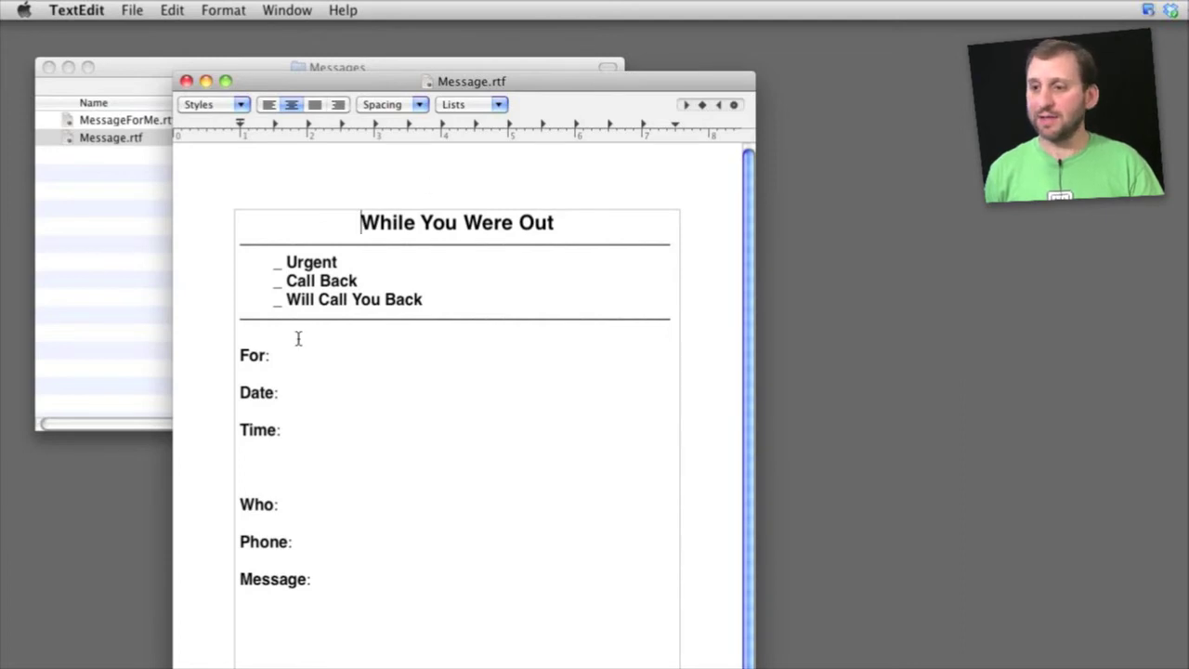
{"action": "left_click", "coordinate": [242, 354]}
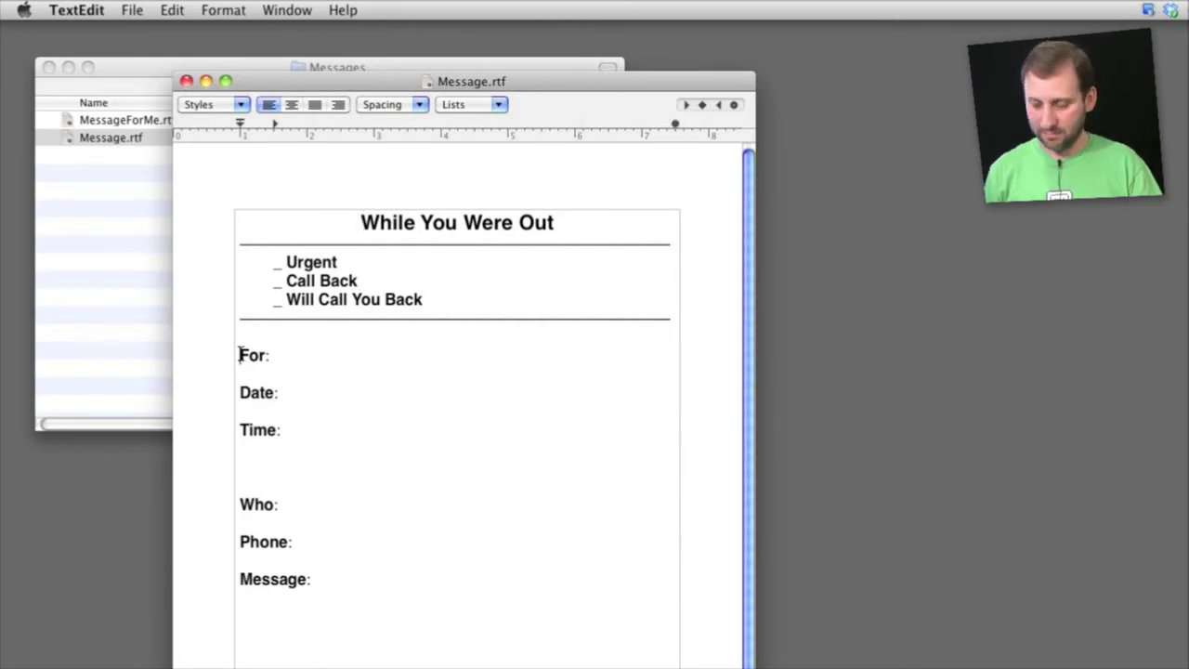
{"action": "type", "text": "Message"}
{"action": "key", "text": "super+s"}
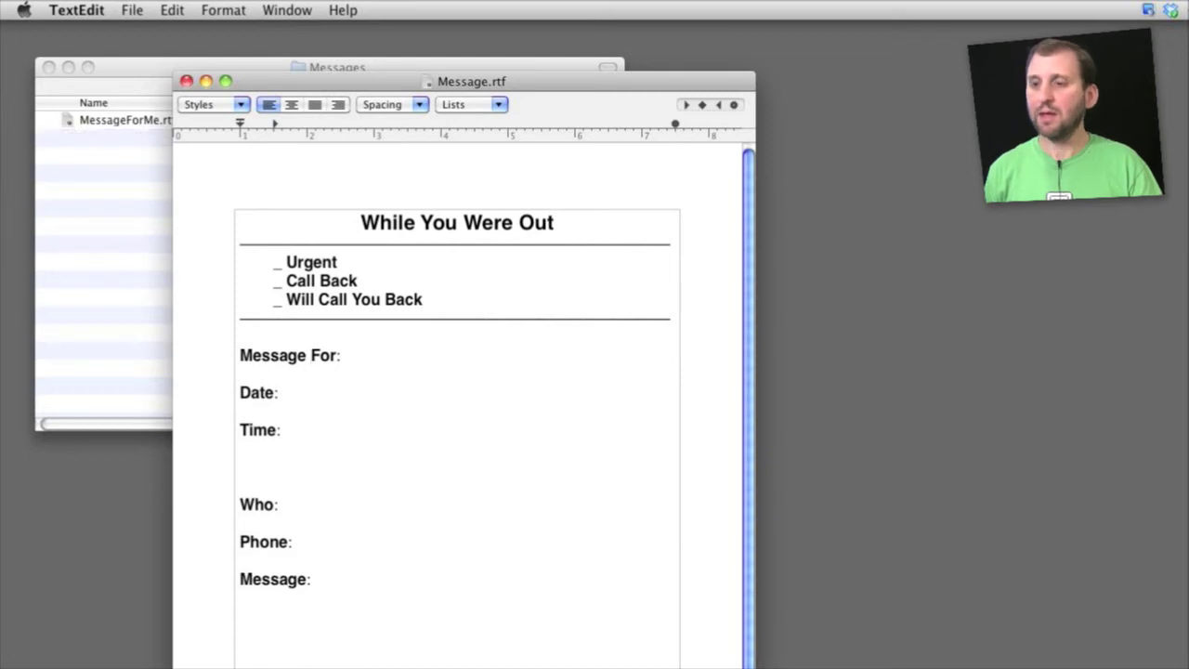
{"action": "key", "text": "super+q"}
Re-enable the Stationery pad option for the edited Message.rtf
{"action": "left_click", "coordinate": [119, 144]}
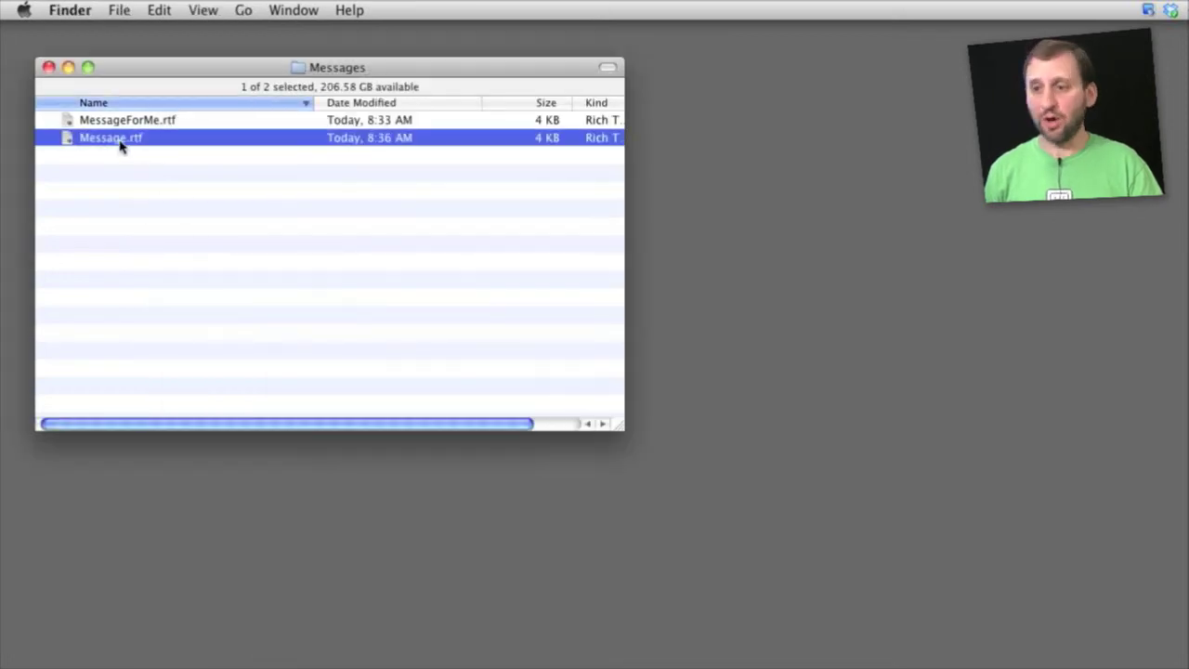
{"action": "key", "text": "super+i"}
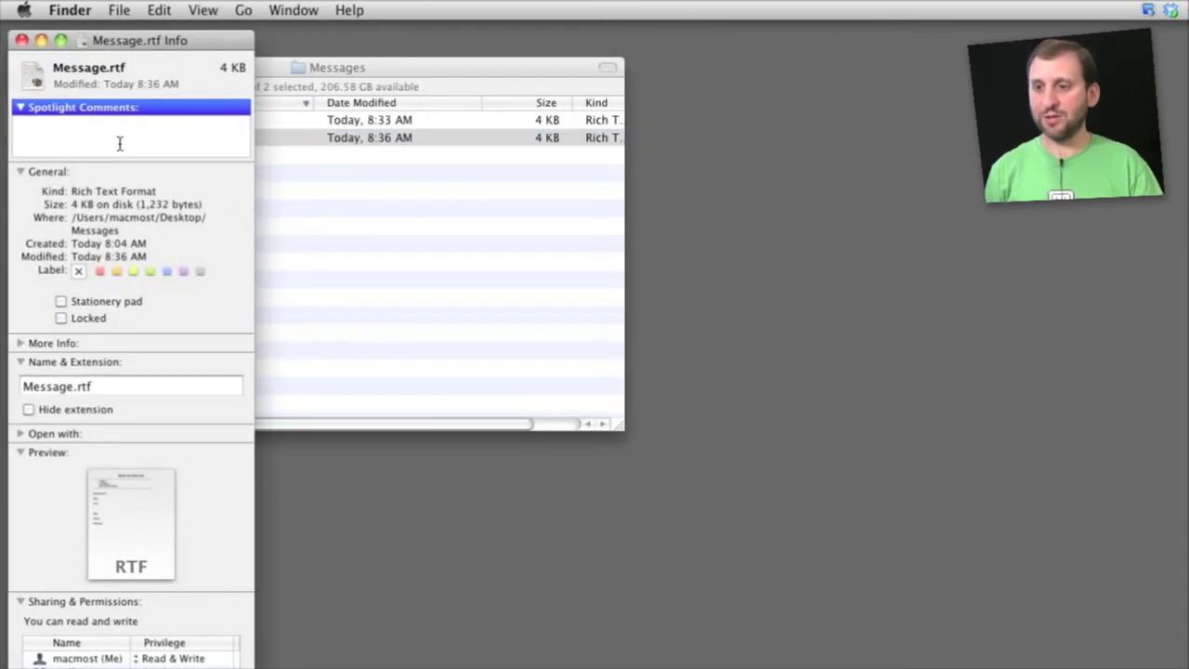
{"action": "left_click", "coordinate": [61, 302]}
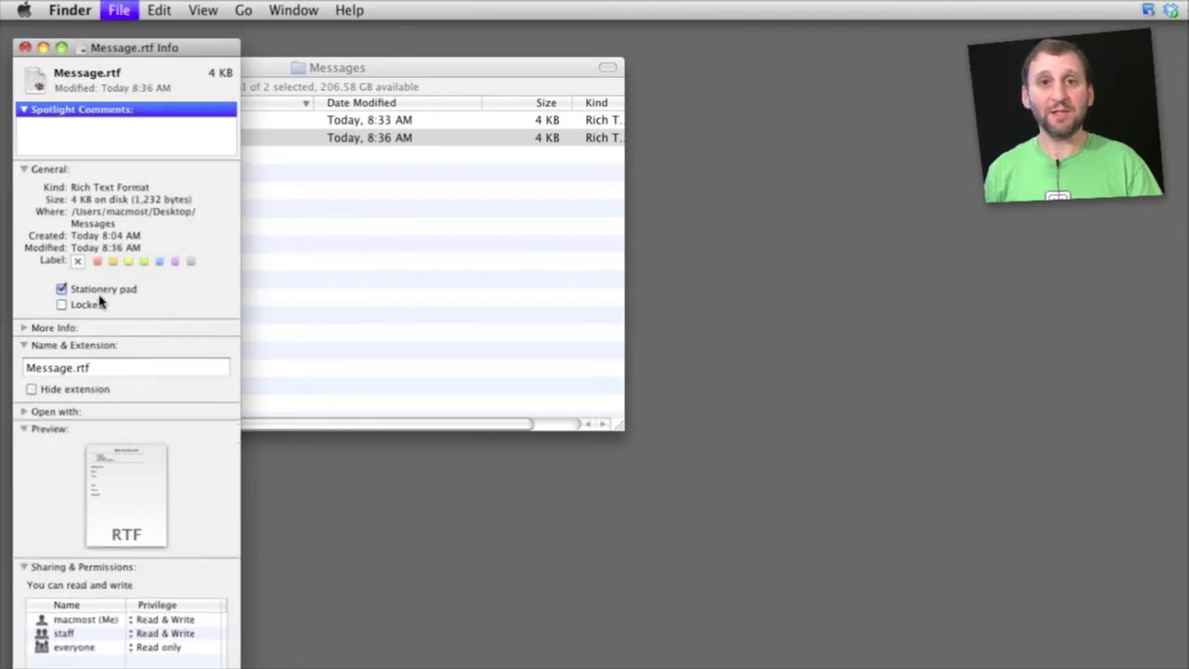
{"action": "key", "text": "super+w"}
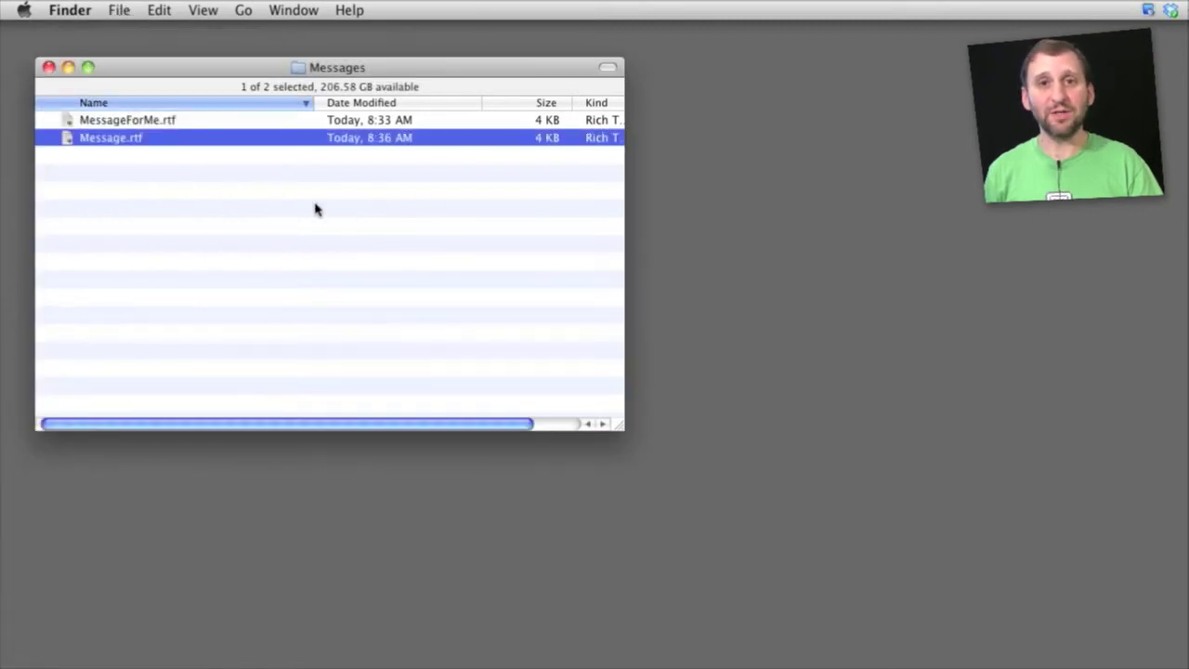
Create a new copy from the Message.rtf stationery, check its Message For: line, and close it
{"action": "double_click", "coordinate": [87, 141]}
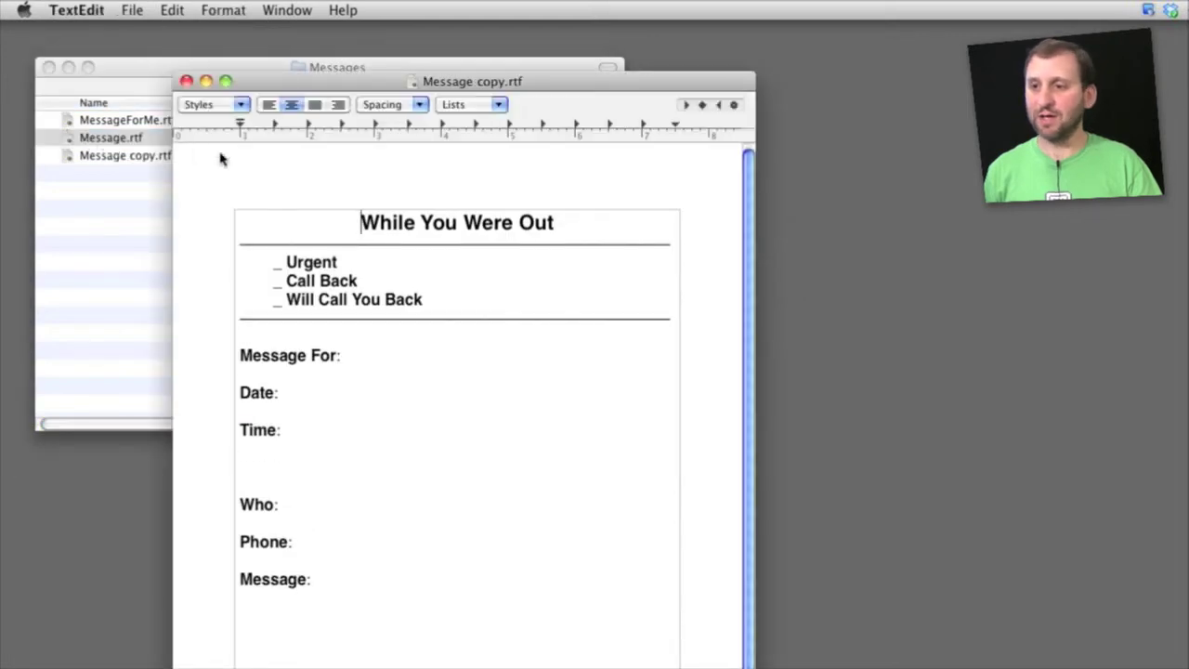
{"action": "left_click_drag", "start_coordinate": [241, 355], "coordinate": [348, 355]}
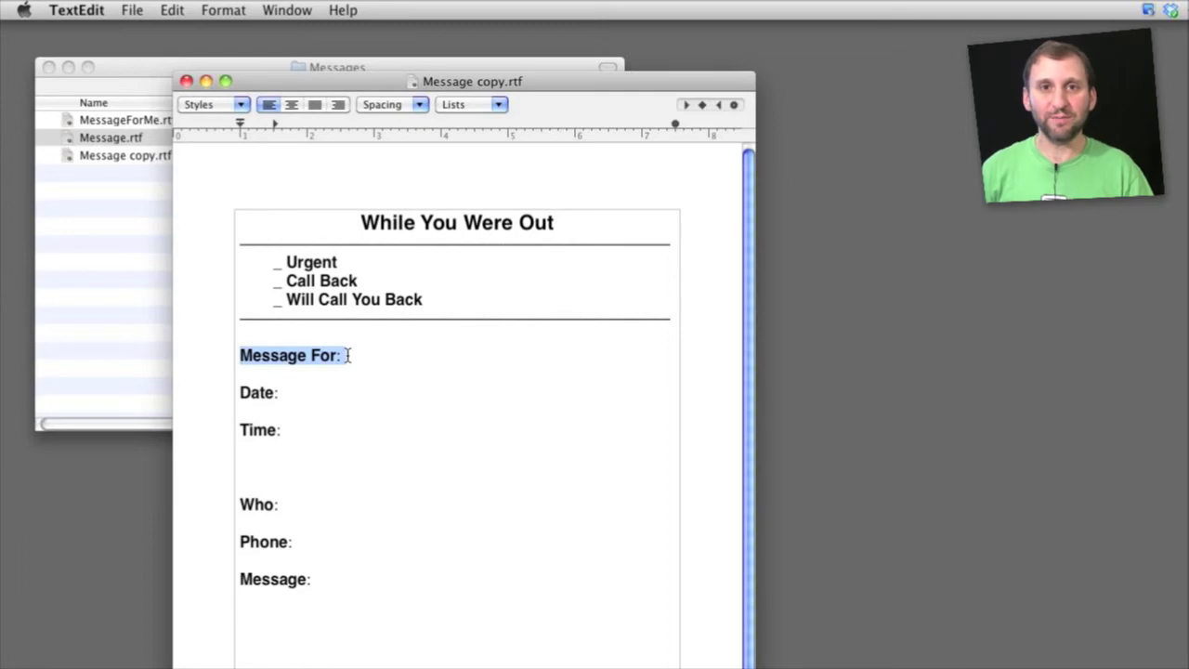
{"action": "key", "text": "super+w"}
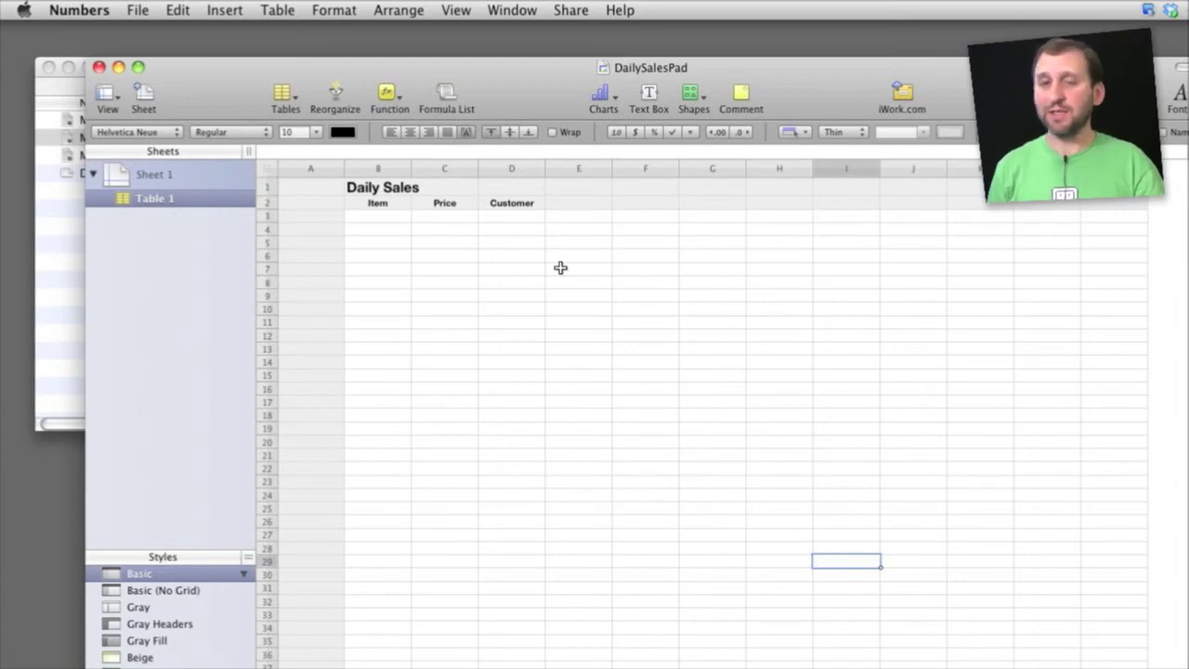
In Numbers, select the Daily Sales title cell of DailySalesPad, then save and close the spreadsheet
{"action": "left_click", "coordinate": [362, 191]}
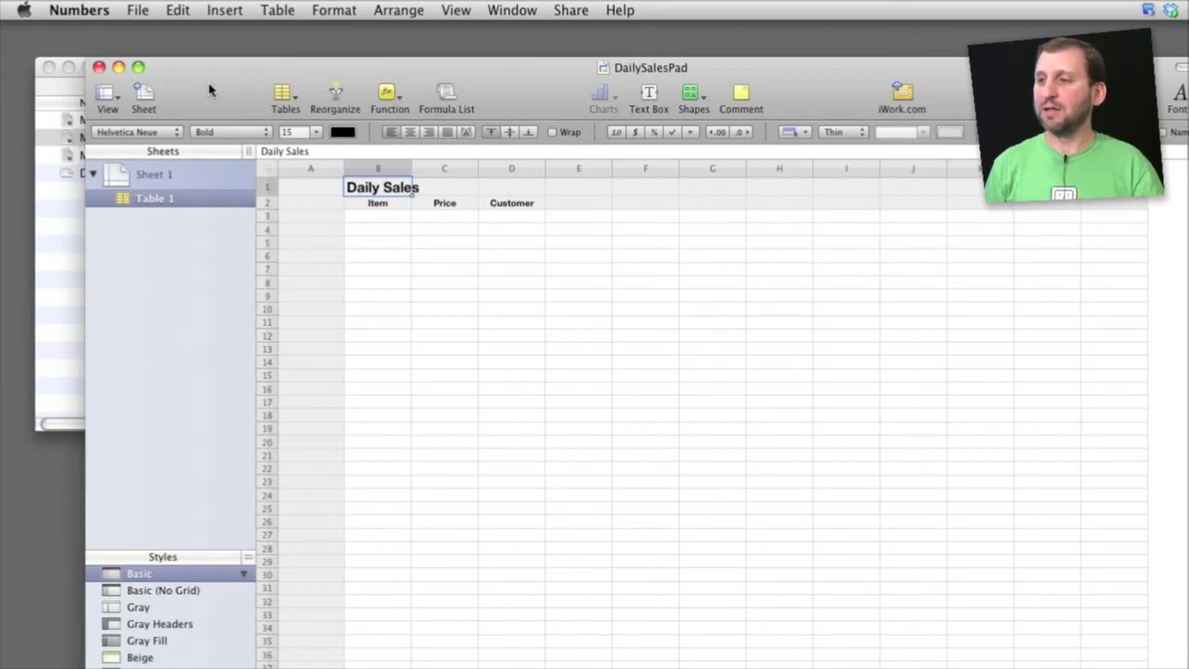
{"action": "key", "text": "super+s"}
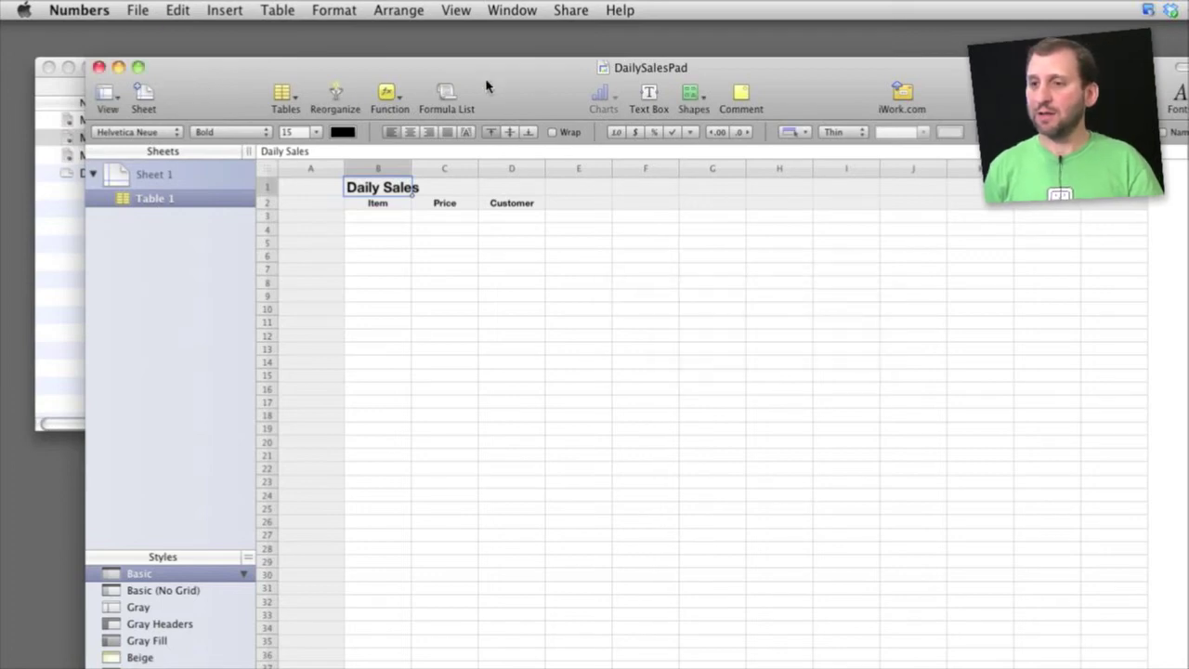
{"action": "key", "text": "super+w"}
In Finder, turn on the Stationery pad option in the file info of DailySalesPad
{"action": "left_click", "coordinate": [248, 228]}
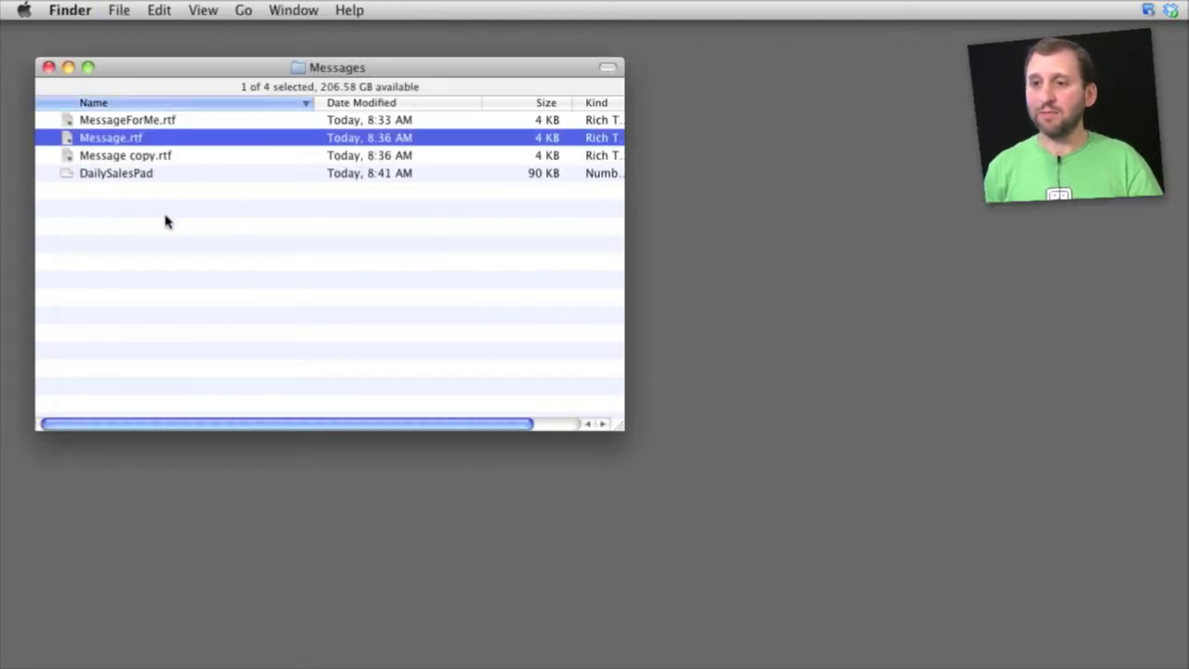
{"action": "left_click", "coordinate": [123, 177]}
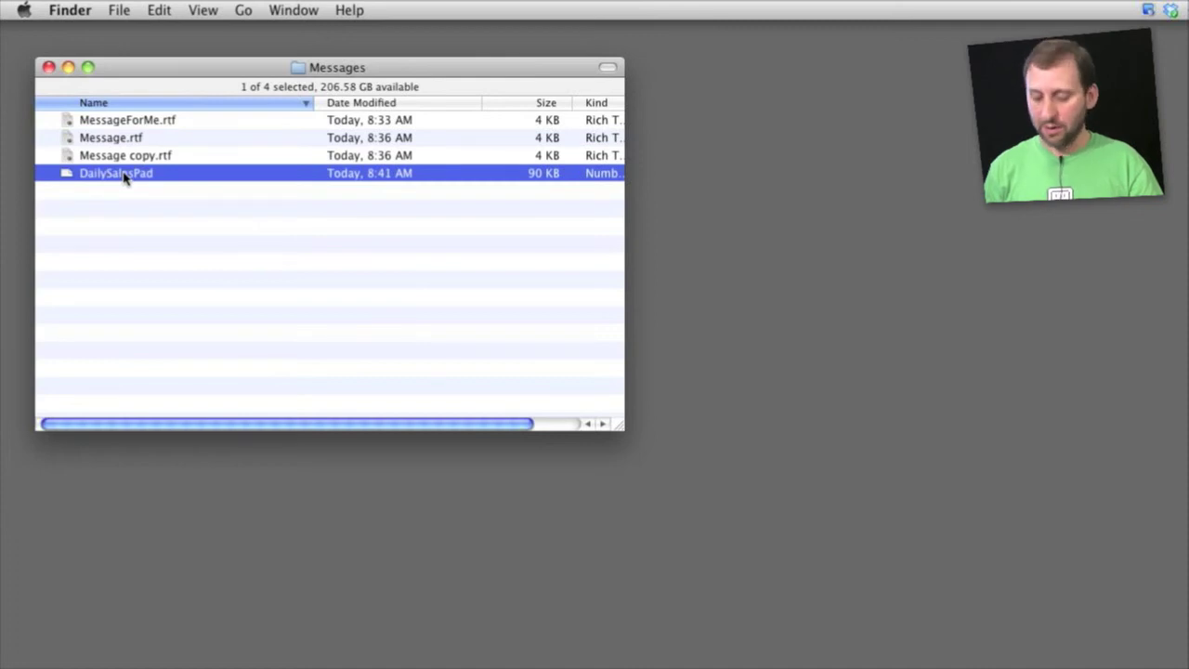
{"action": "key", "text": "super+i"}
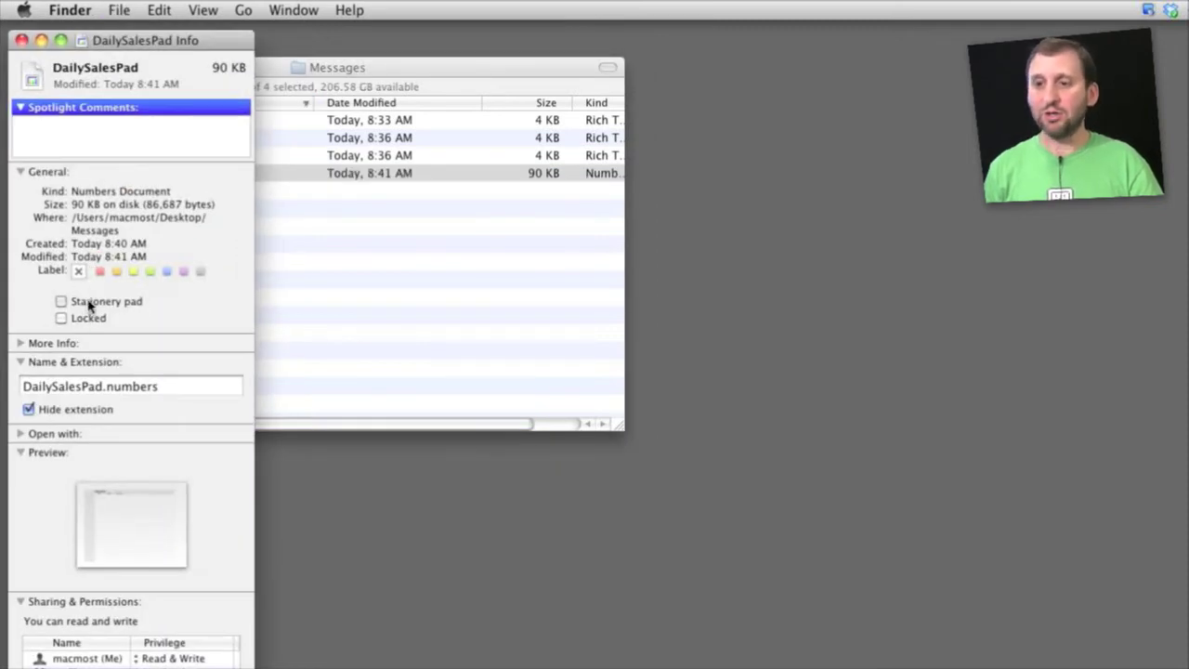
{"action": "key", "text": "super+w"}
Create a copy from the DailySalesPad stationery, select the first empty cell under Item, and close the copy
{"action": "left_click", "coordinate": [130, 185]}
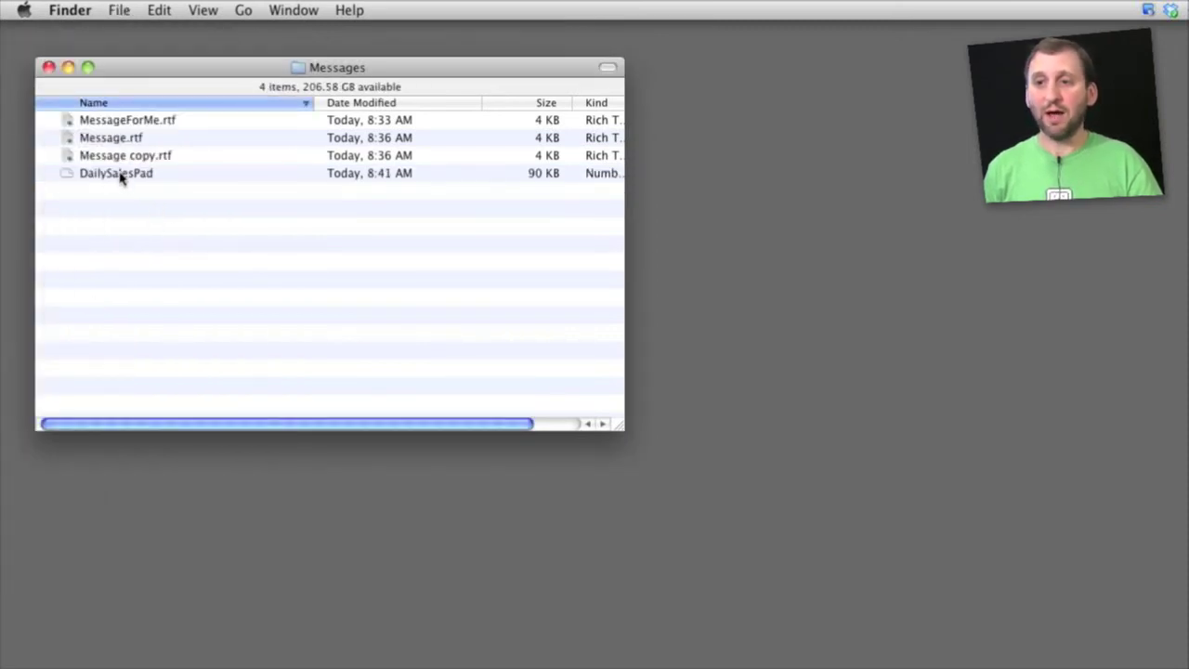
{"action": "left_click", "coordinate": [119, 175]}
{"action": "double_click", "coordinate": [120, 175]}
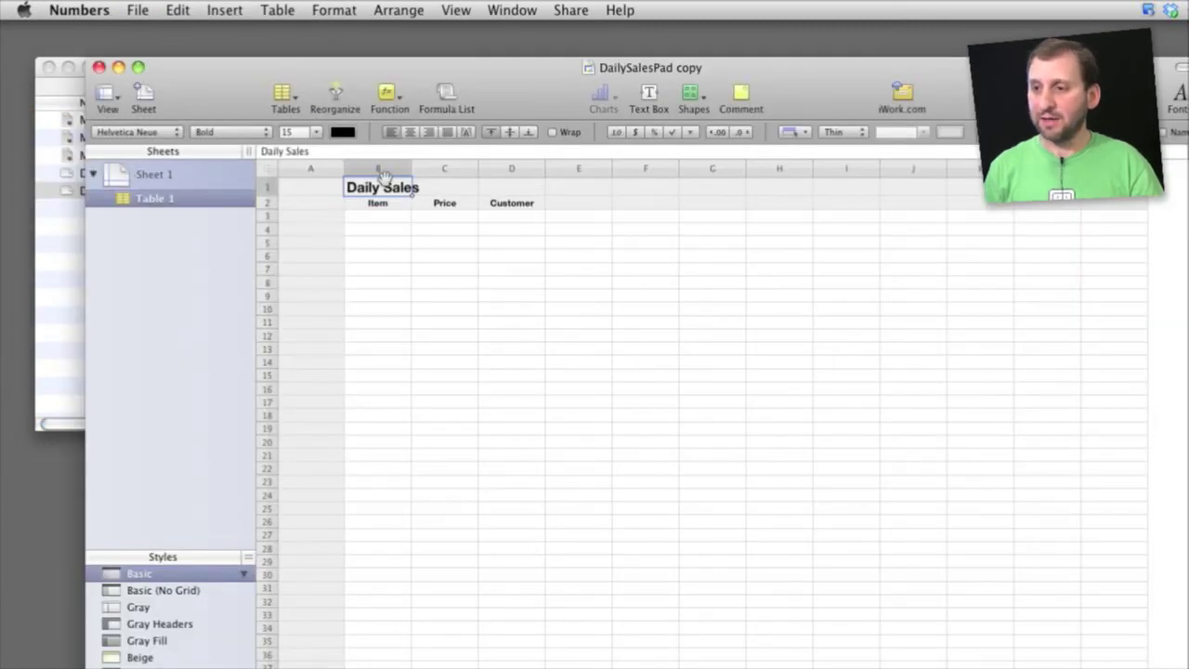
{"action": "left_click", "coordinate": [378, 214]}
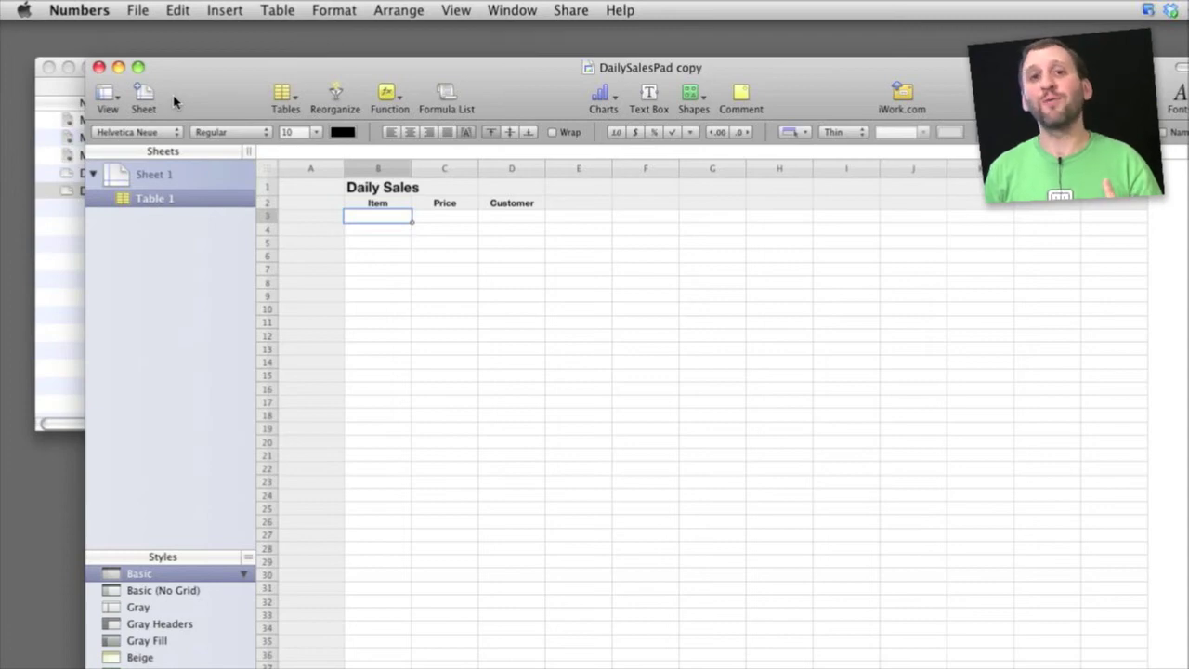
{"action": "key", "text": "super+w"}
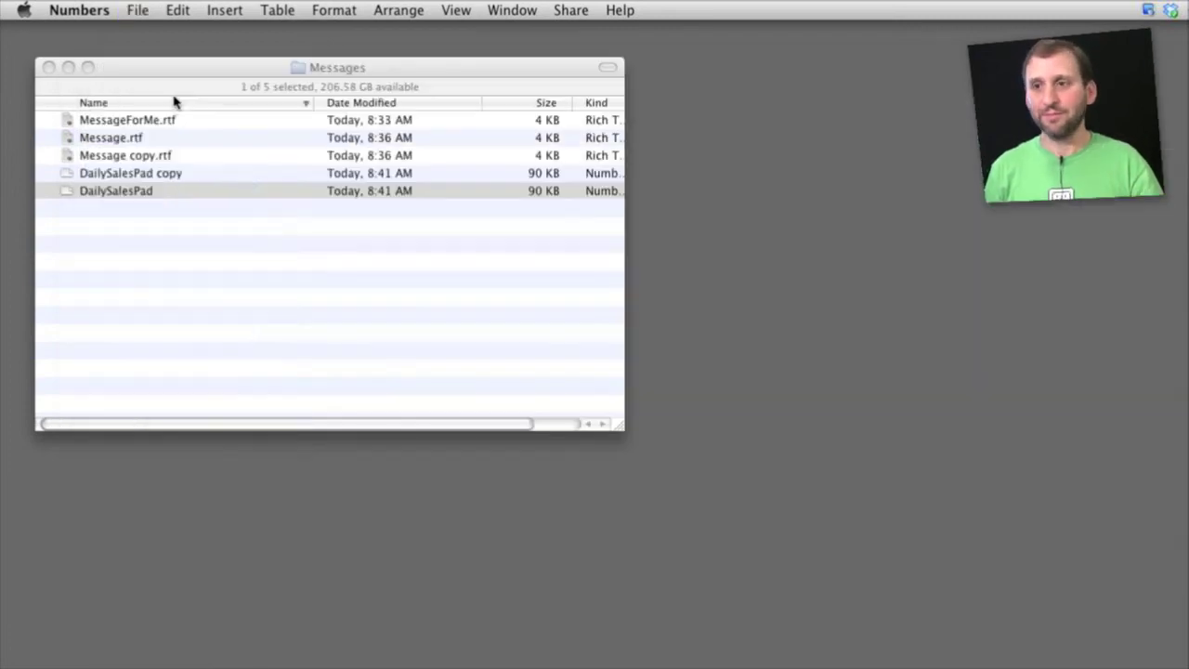